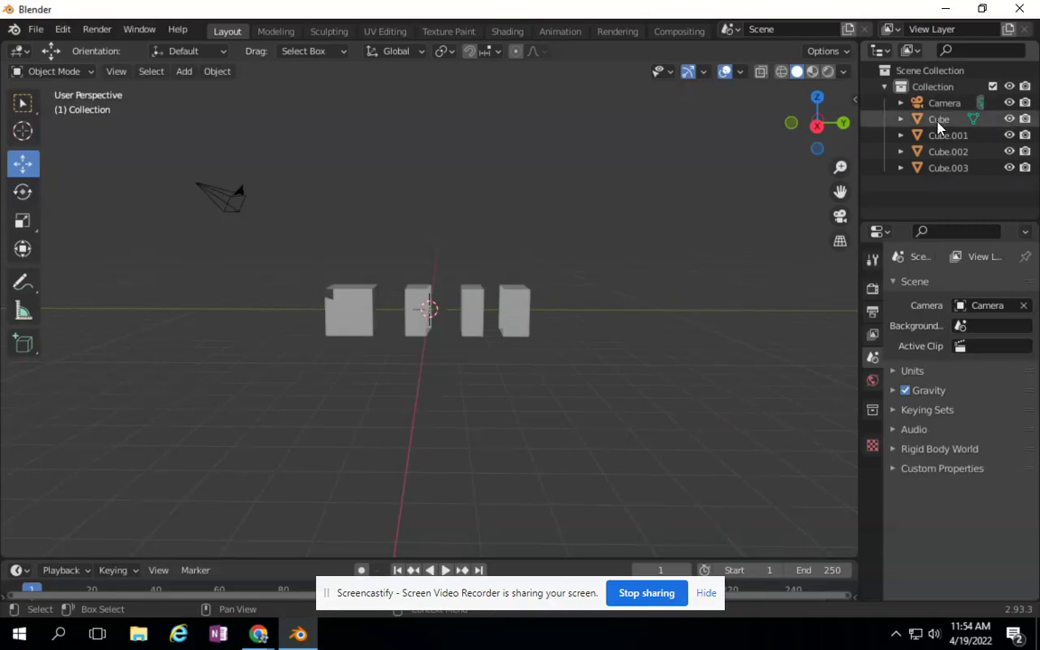
# Toggle Cube.001's visibility off and on twice in the Outliner
pyautogui.click(1009, 135)
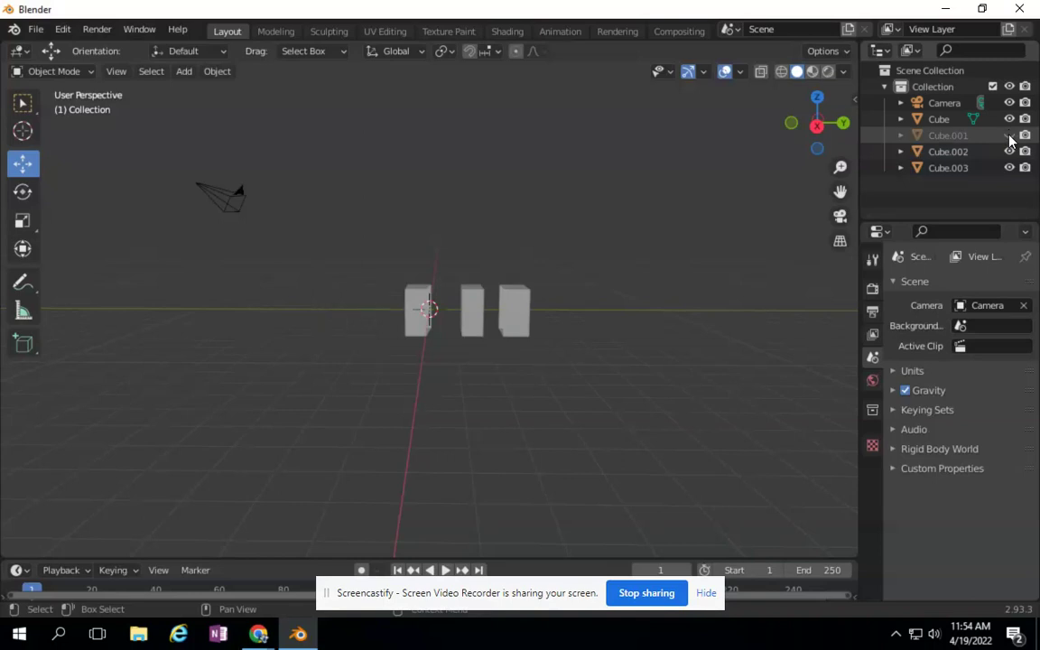
pyautogui.click(1010, 135)
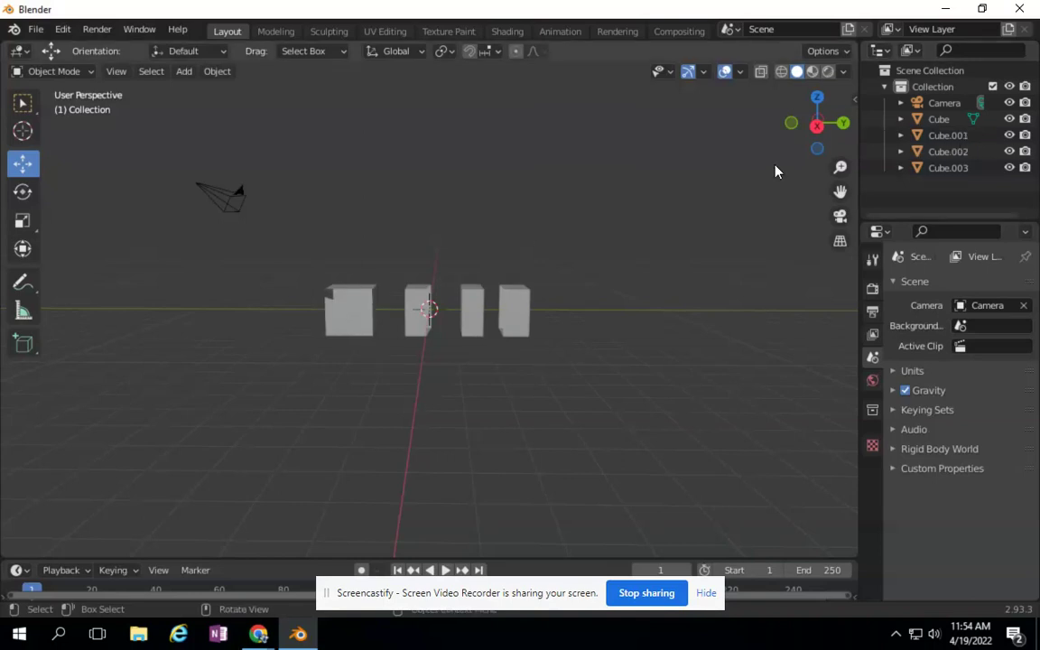
pyautogui.click(1009, 136)
pyautogui.click(1009, 135)
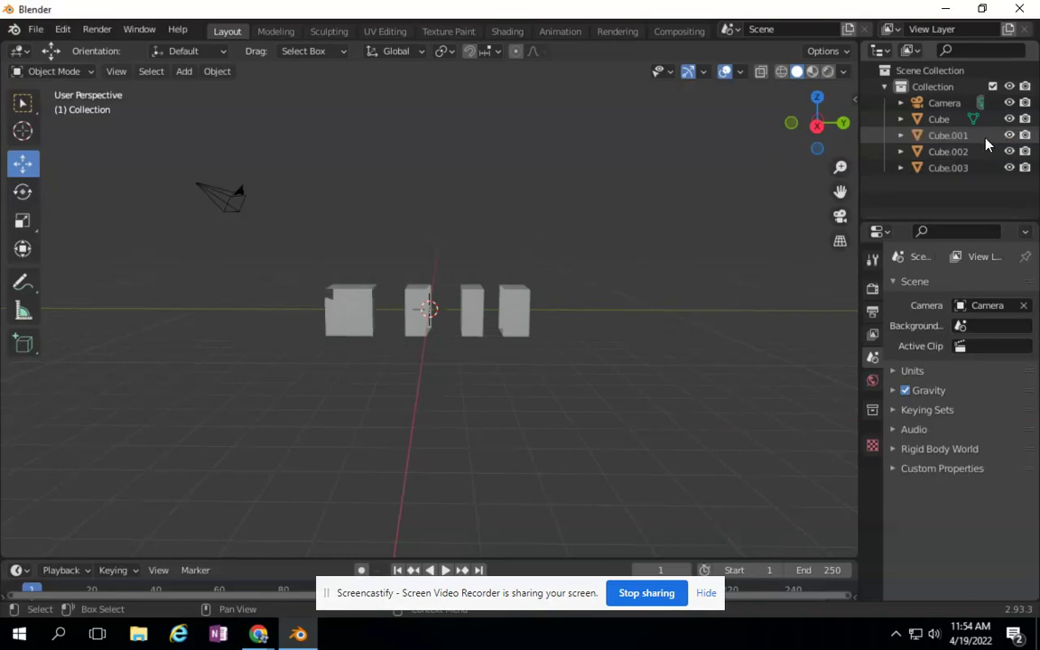
# Rename Cube.001 to 'Box', then hide it and show it again
pyautogui.click(966, 135)
pyautogui.write('Blo')
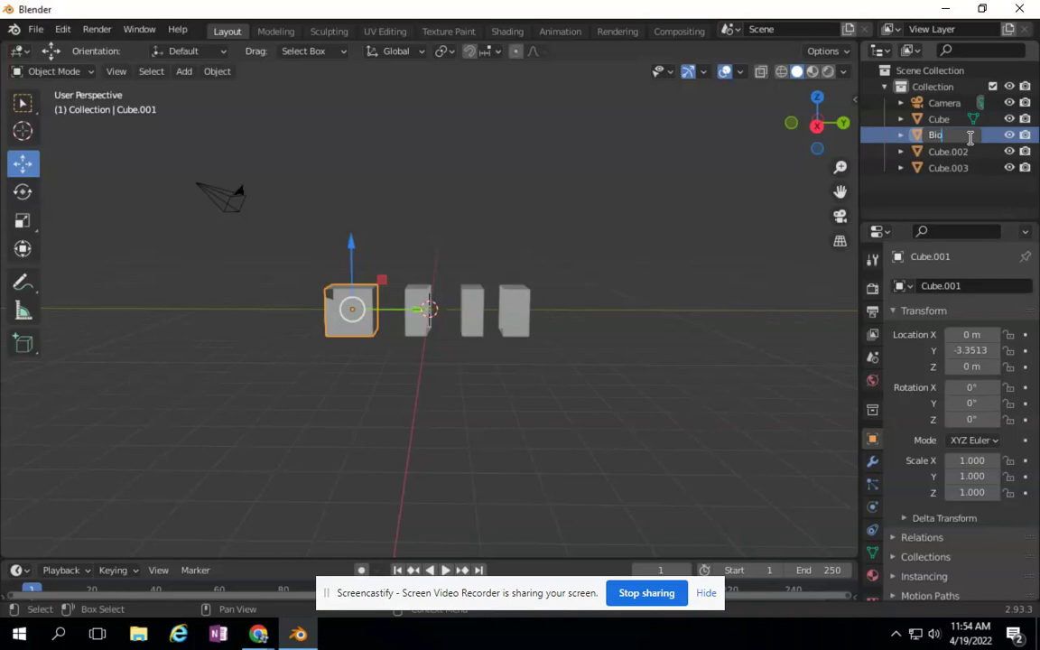
pyautogui.press('BackSpace')
pyautogui.write('ox')
pyautogui.press('Return')
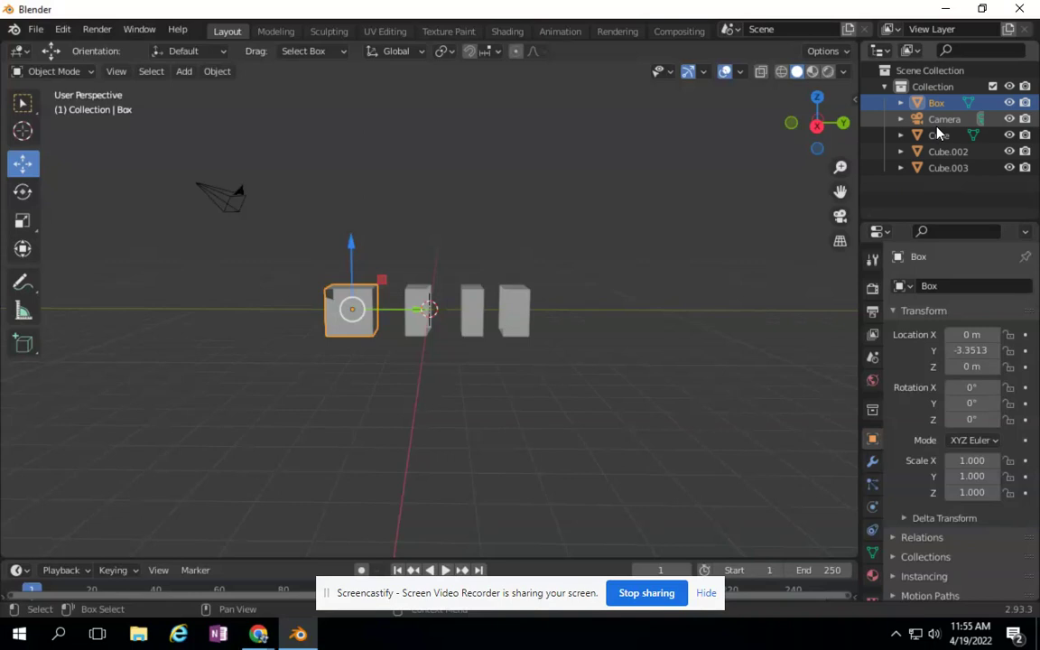
pyautogui.click(1009, 102)
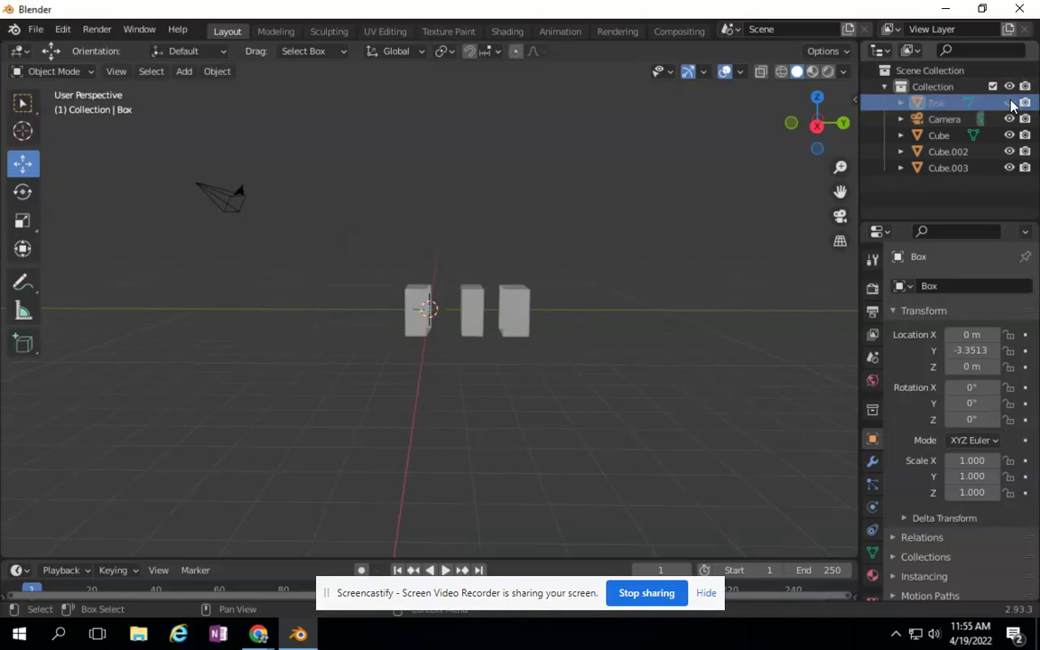
pyautogui.click(1009, 102)
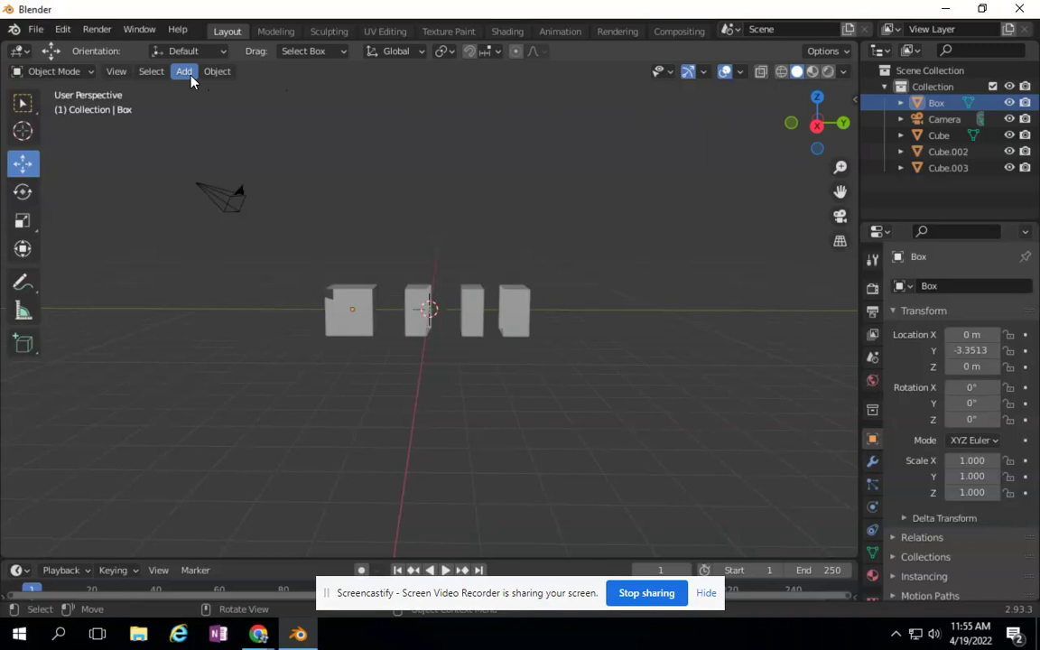
# Delete the old camera and add a new Camera at the origin
pyautogui.click(220, 197)
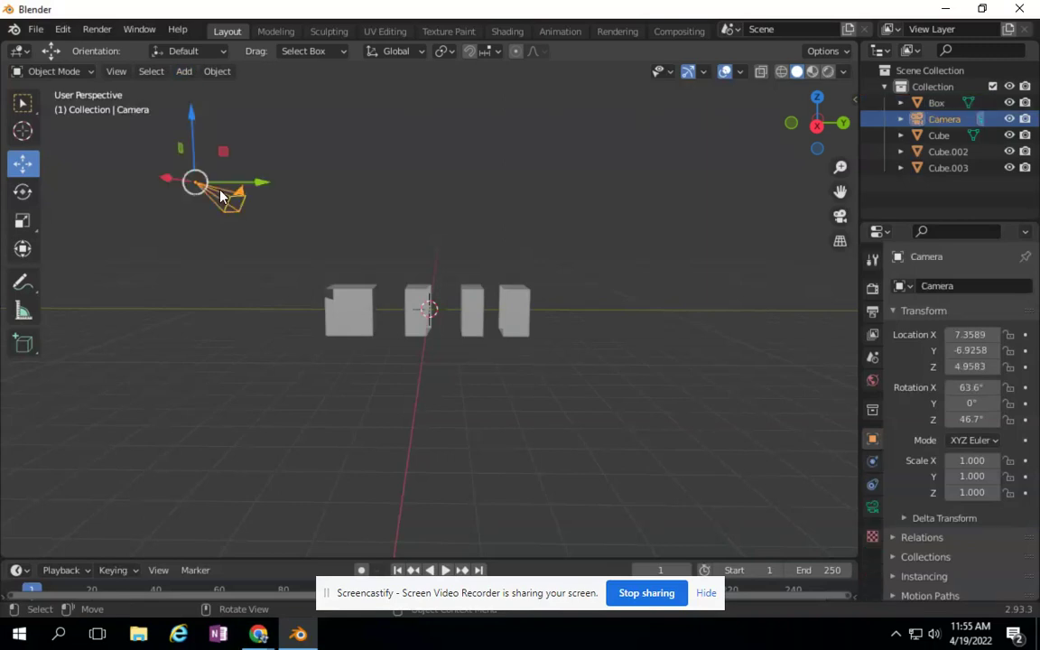
pyautogui.press('x')
pyautogui.click(201, 150)
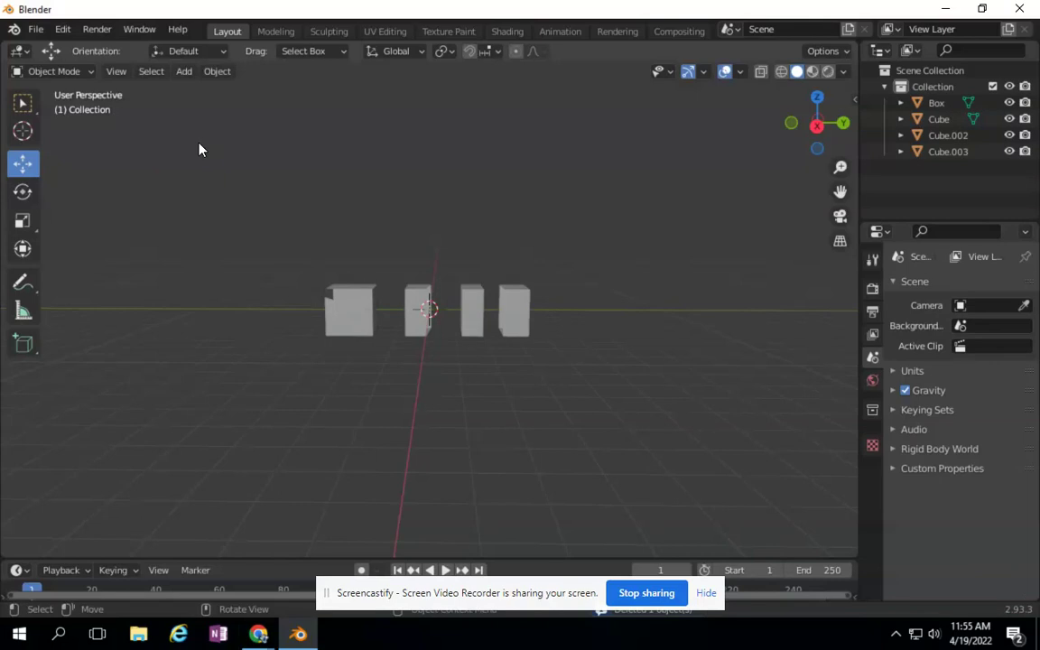
pyautogui.click(185, 72)
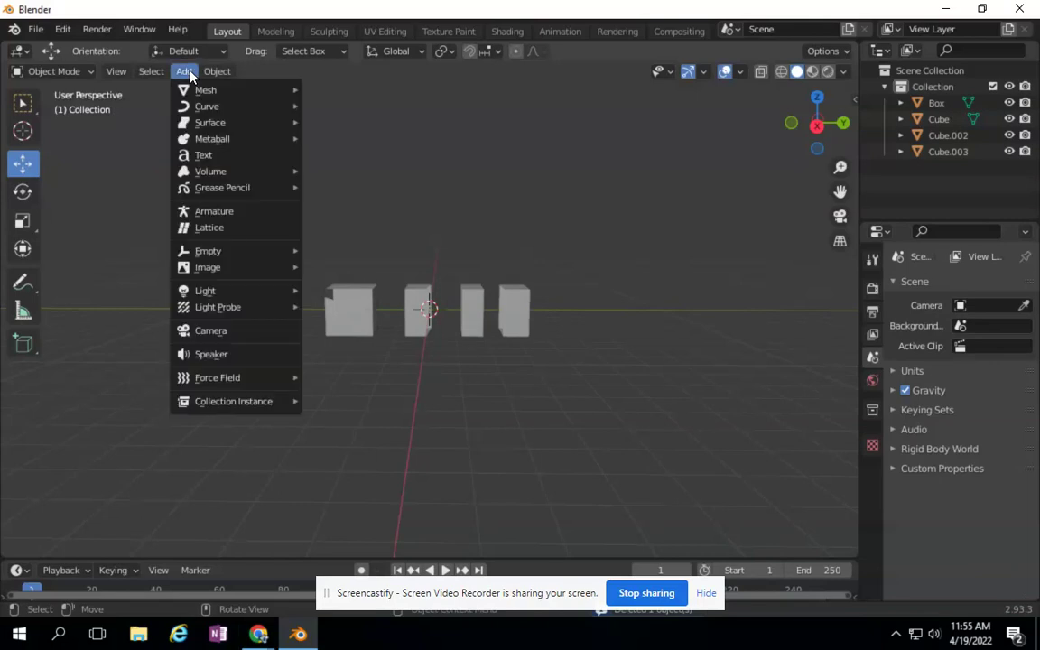
pyautogui.click(206, 331)
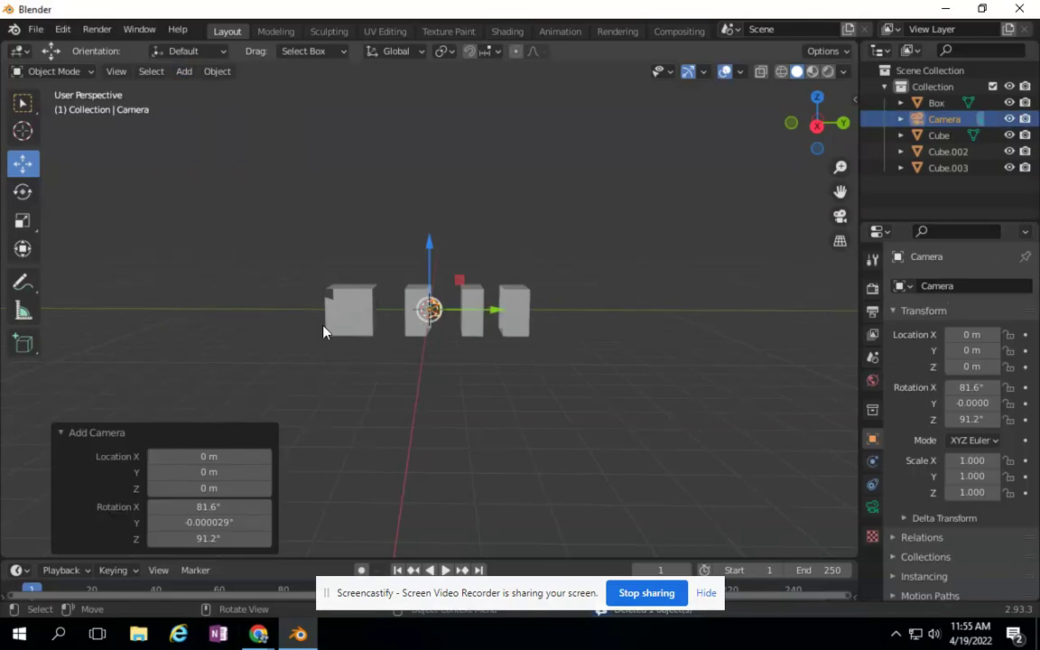
# Move the new camera out to X 10.82 m and raise it to Z 0.835 m
pyautogui.moveTo(815, 126); pyautogui.dragTo(649, 163)
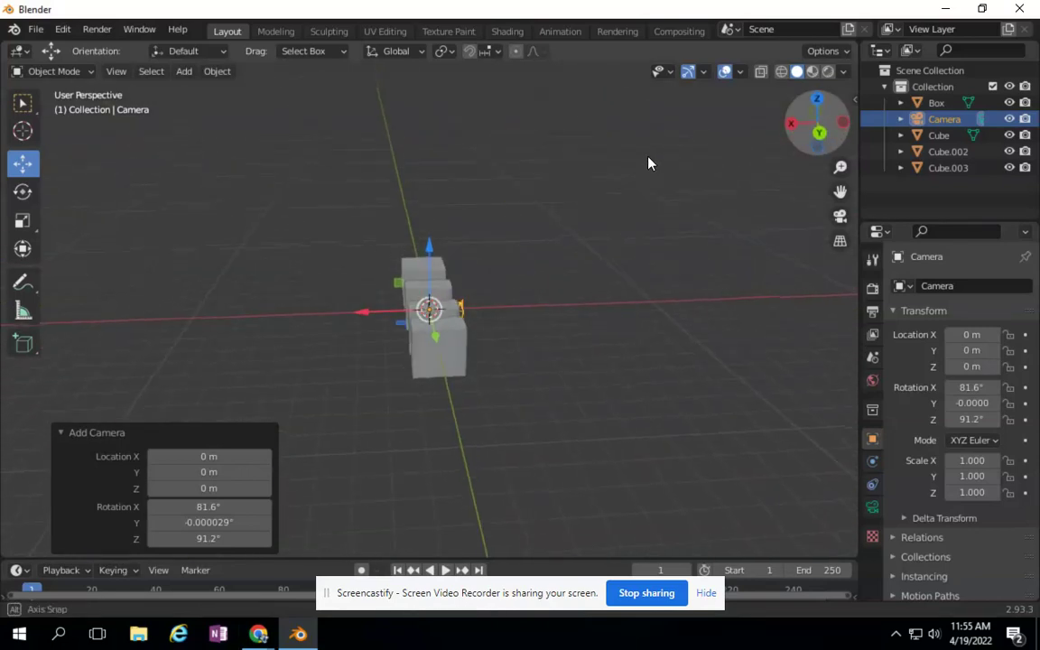
pyautogui.moveTo(365, 316); pyautogui.dragTo(101, 307)
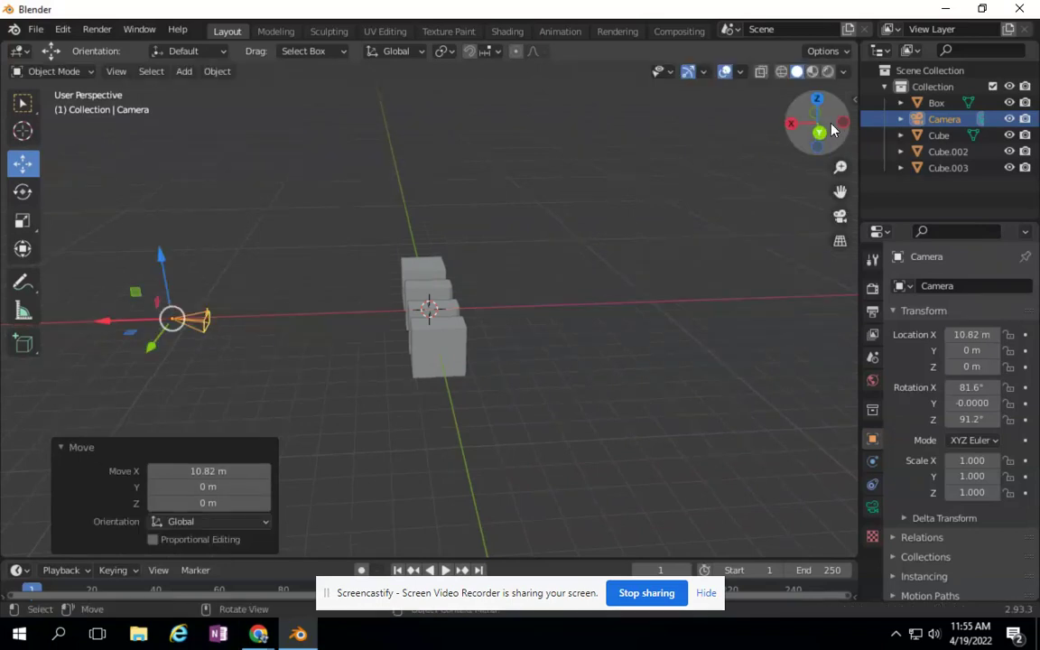
pyautogui.moveTo(833, 129); pyautogui.dragTo(112, 85)
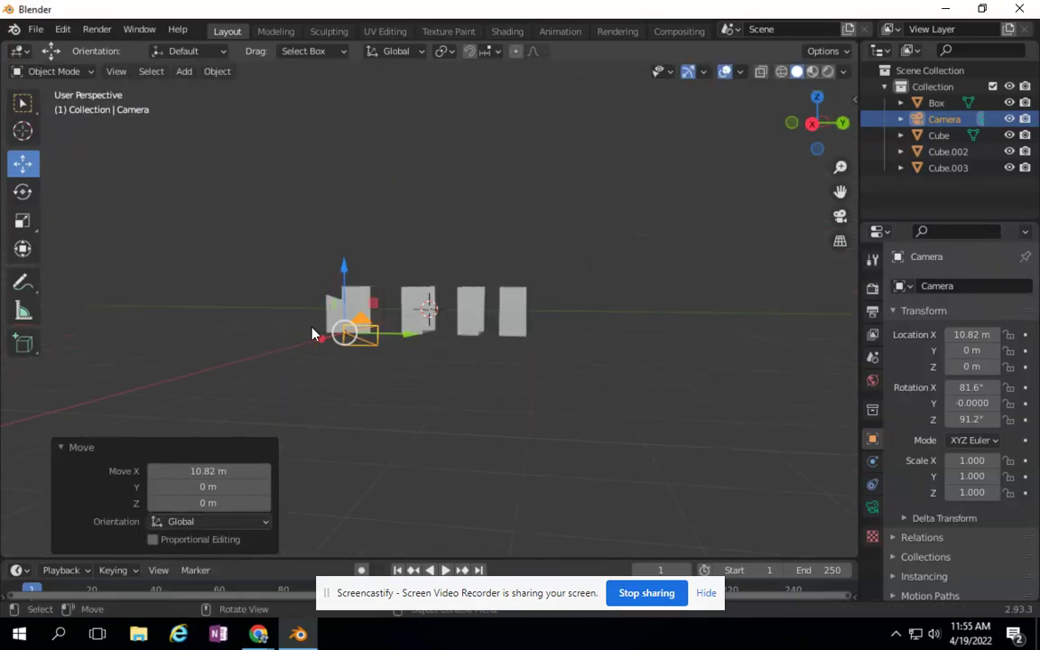
pyautogui.moveTo(343, 269); pyautogui.dragTo(345, 224)
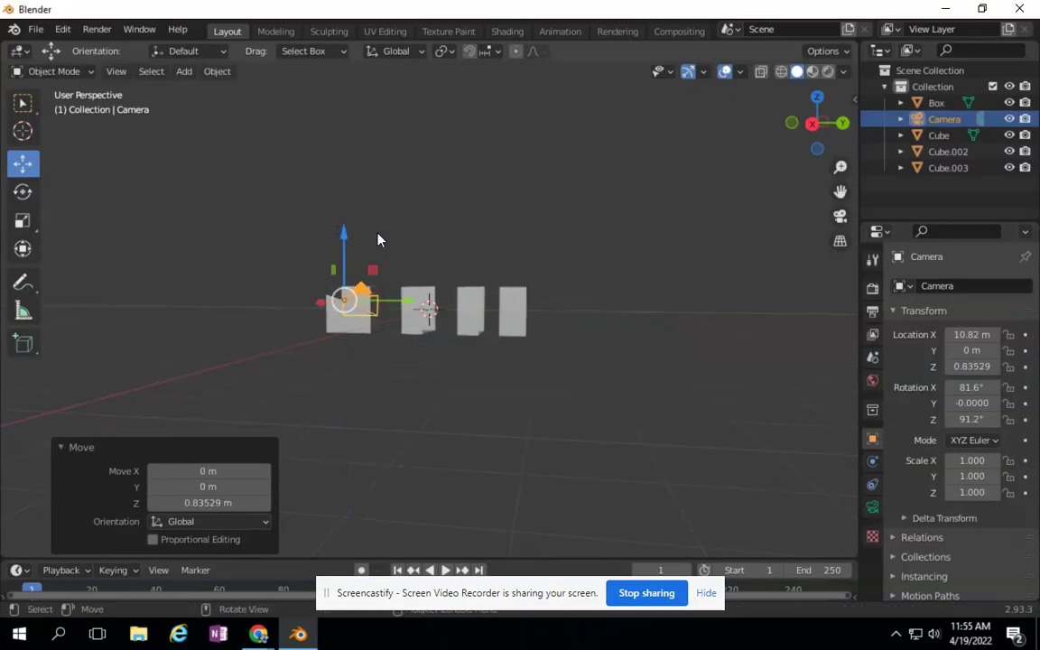
pyautogui.click(839, 216)
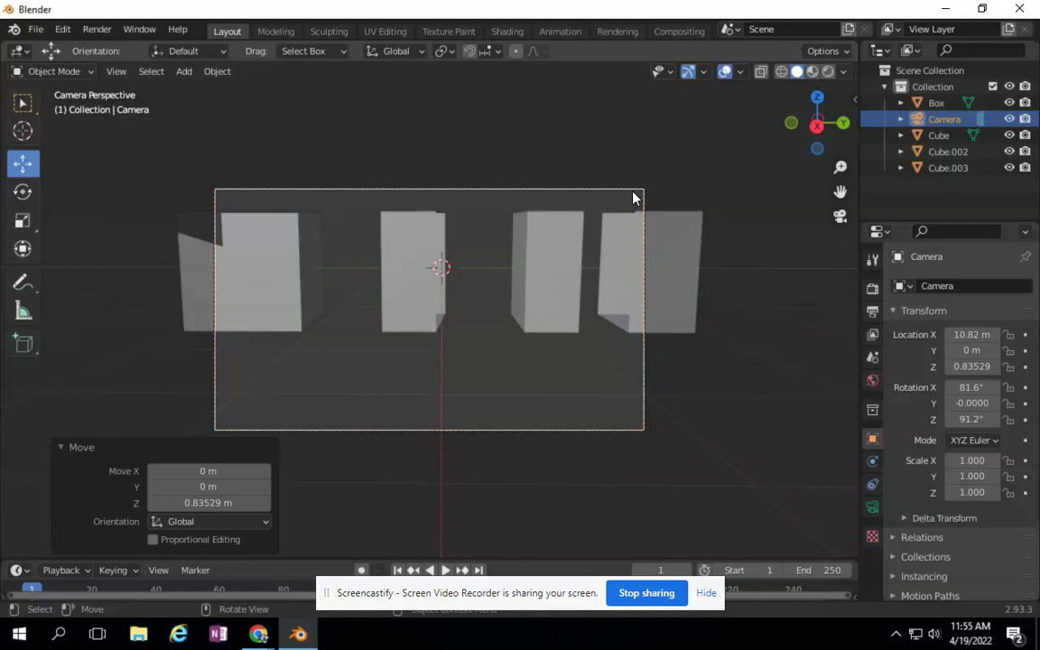
# Select the camera by its frame border while viewing through it
pyautogui.click(227, 189)
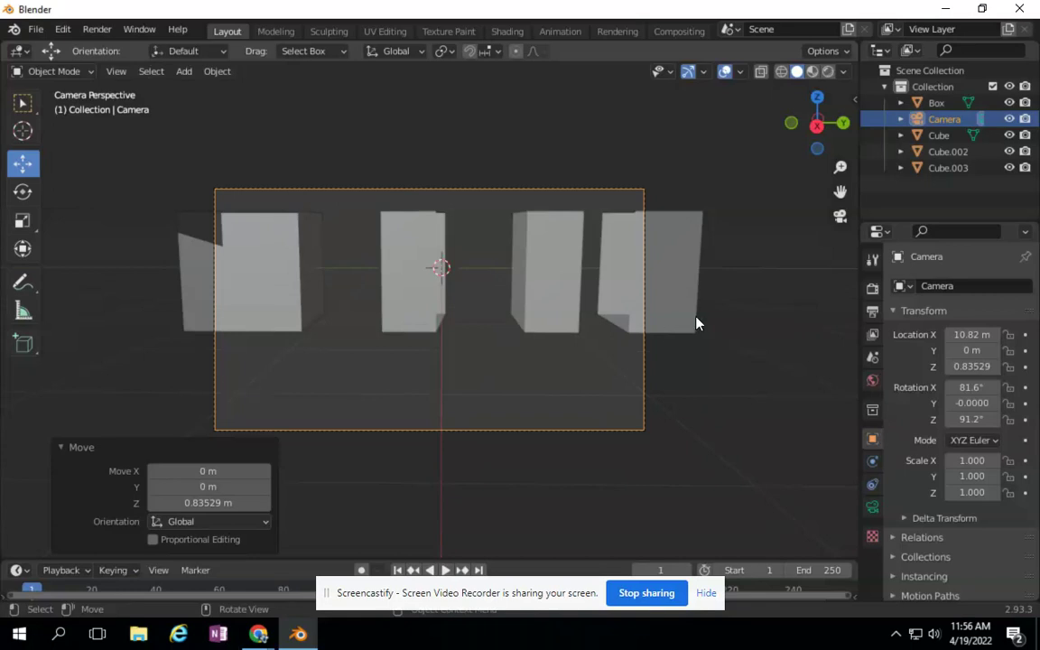
pyautogui.press('shift')
# Walk the camera back to X 14.602 m, Z 1.1872 m so all four cubes fit the frame
pyautogui.hotkey('shift', '`')
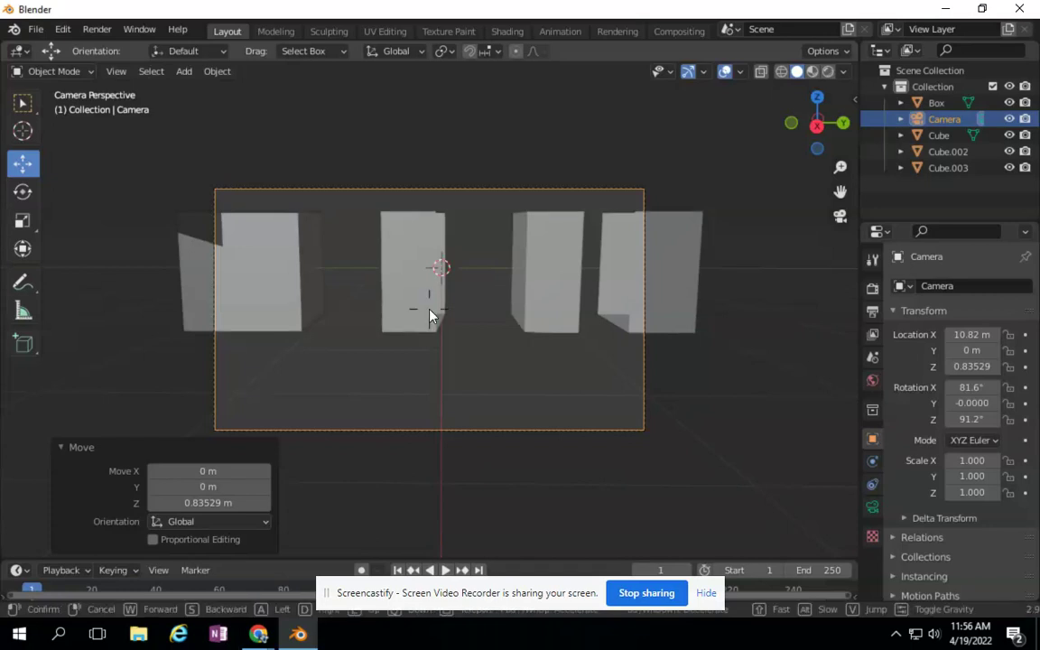
pyautogui.press('w')
pyautogui.press('s')
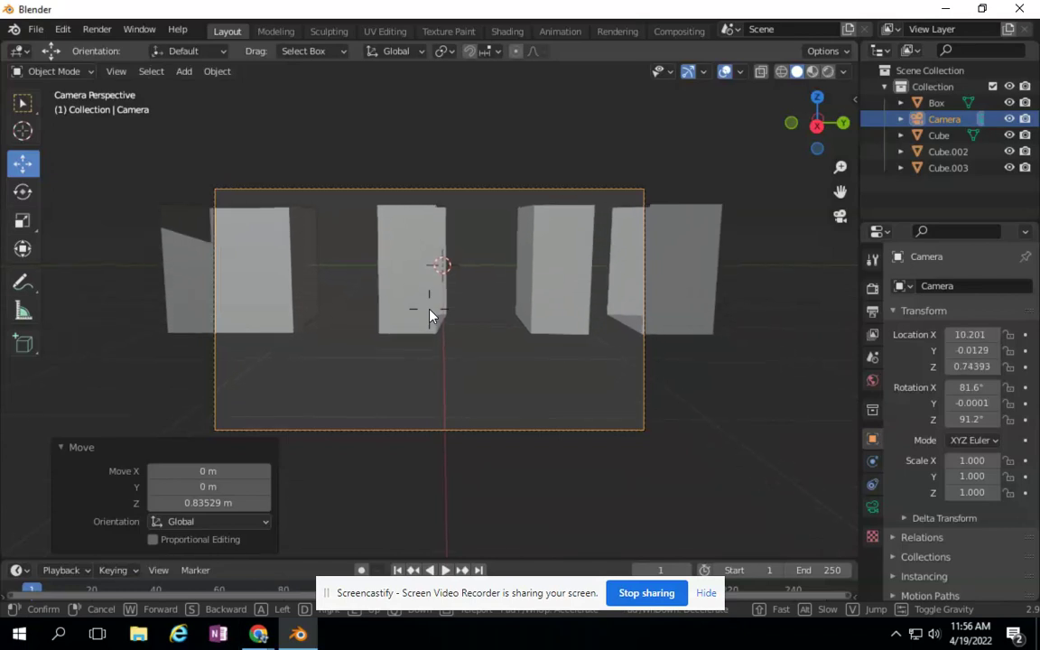
pyautogui.press('w')
pyautogui.press('s')
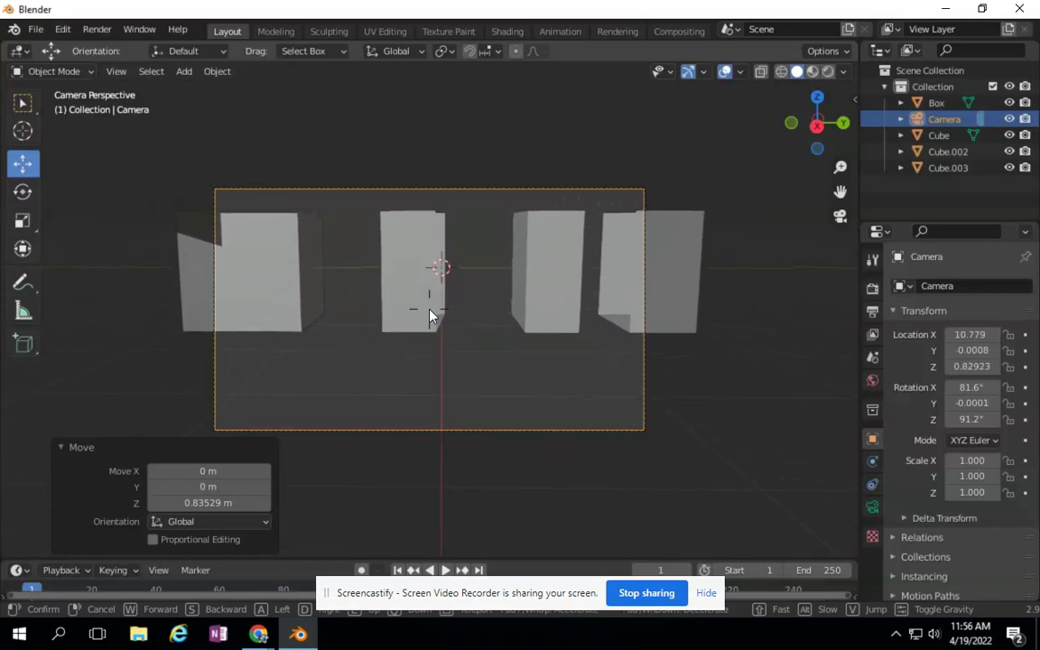
pyautogui.press('w')
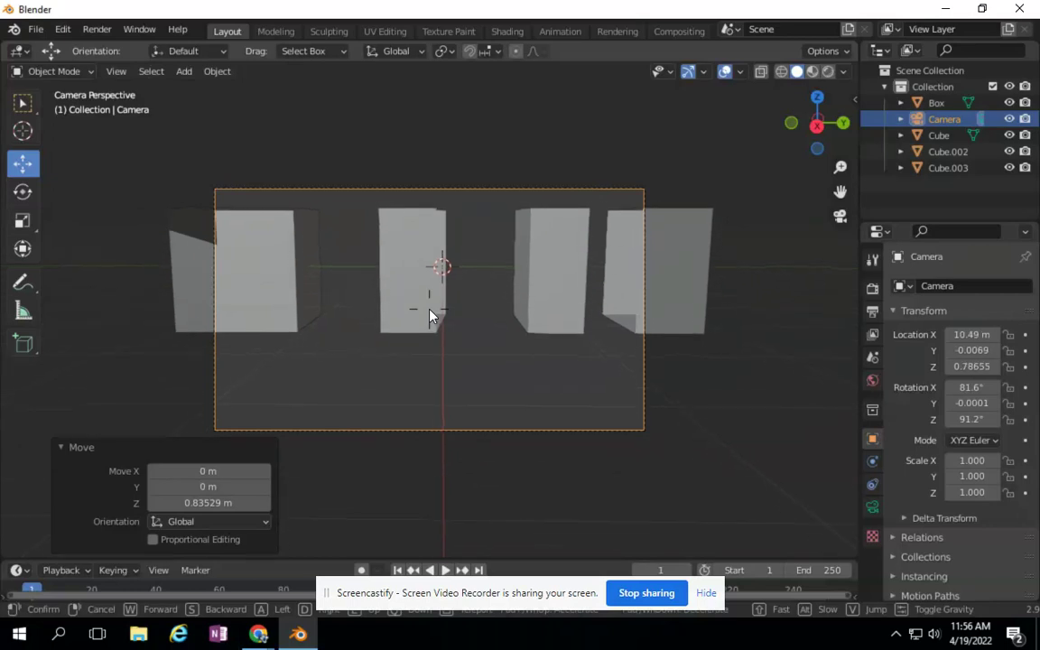
pyautogui.press('s')
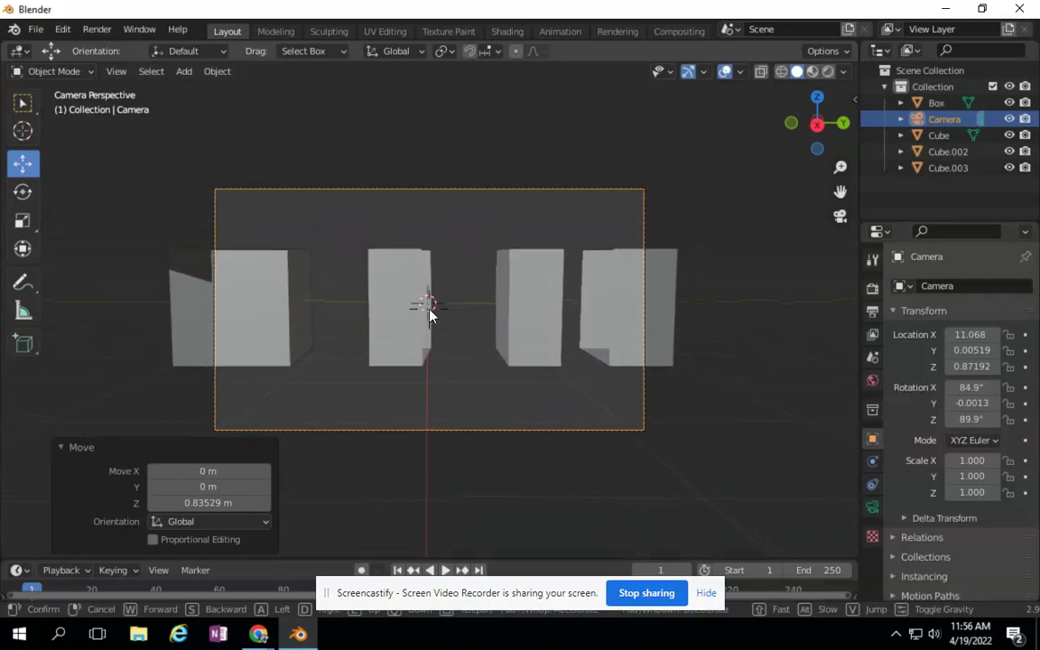
pyautogui.press('s')
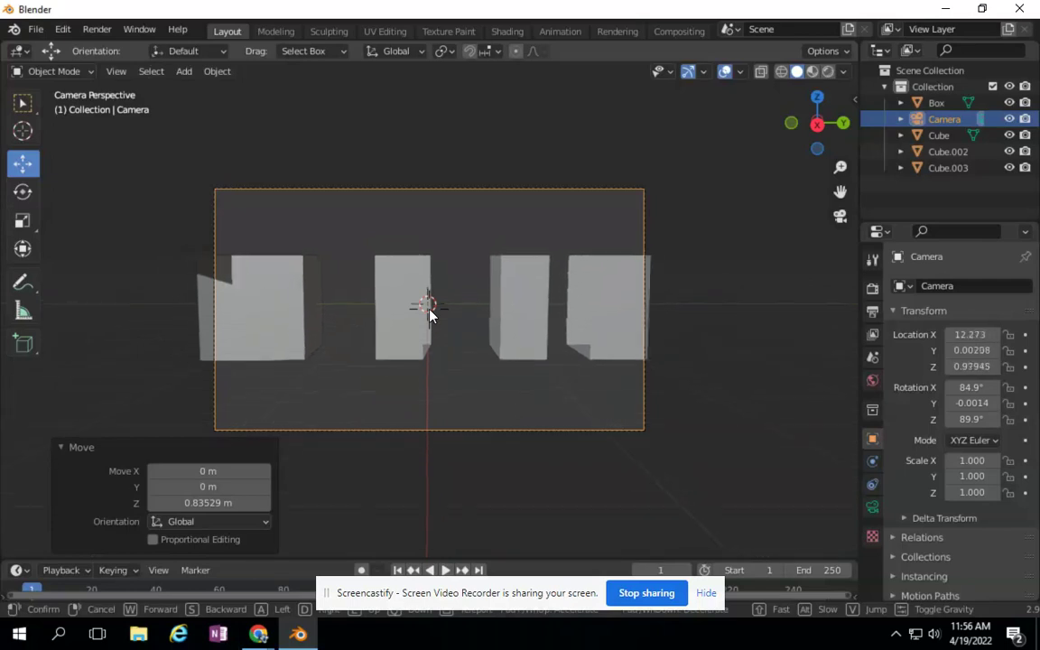
pyautogui.press('s')
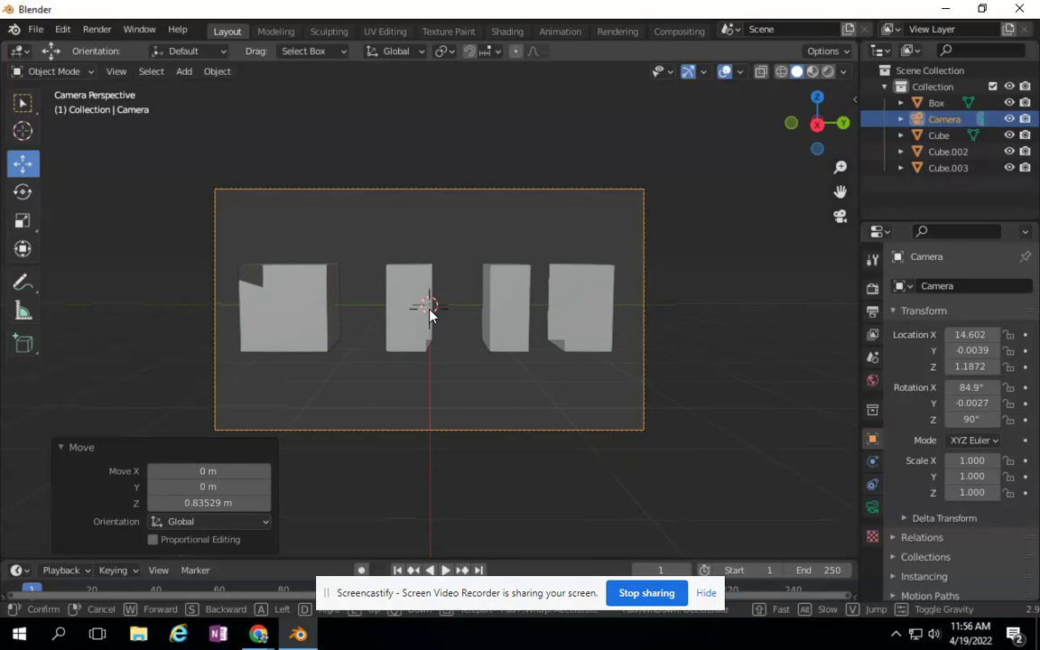
pyautogui.click(430, 312)
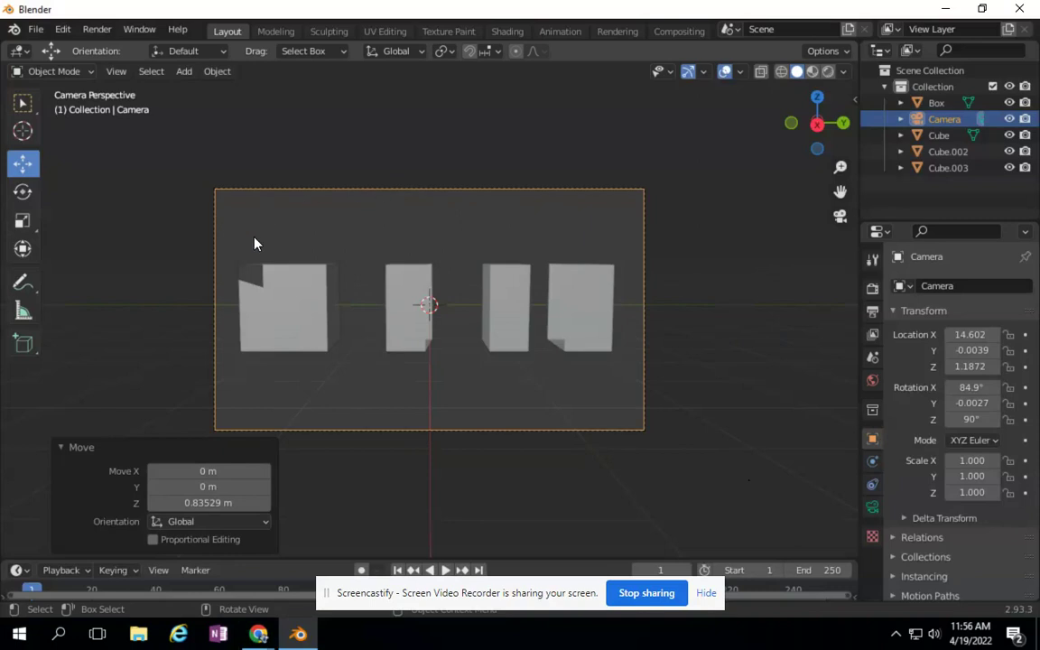
pyautogui.click(630, 300)
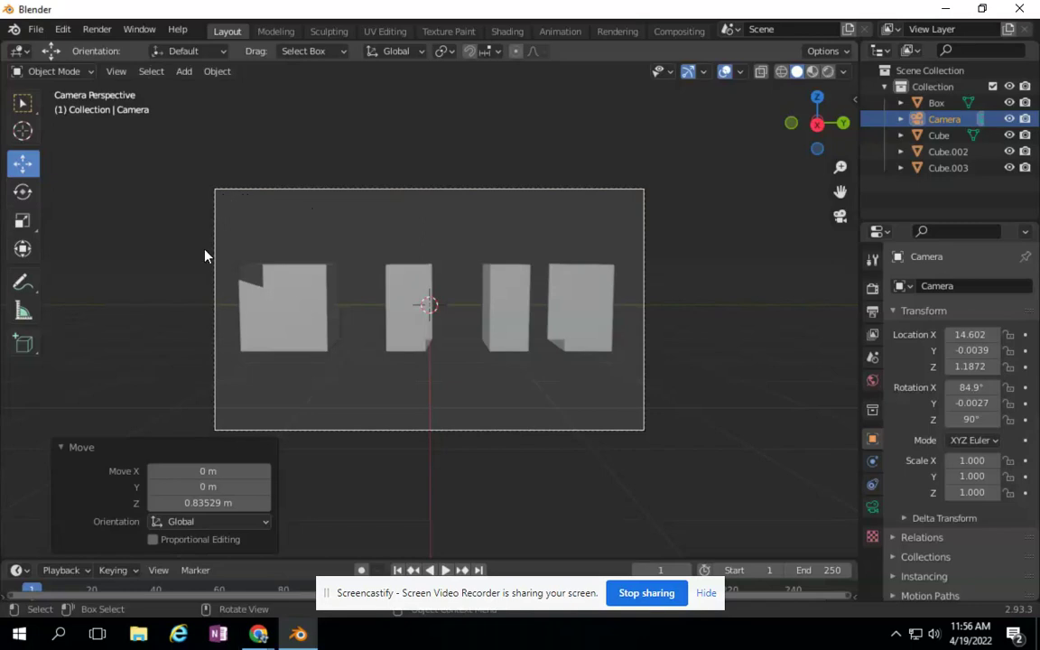
pyautogui.click(383, 429)
pyautogui.click(470, 438)
pyautogui.click(638, 242)
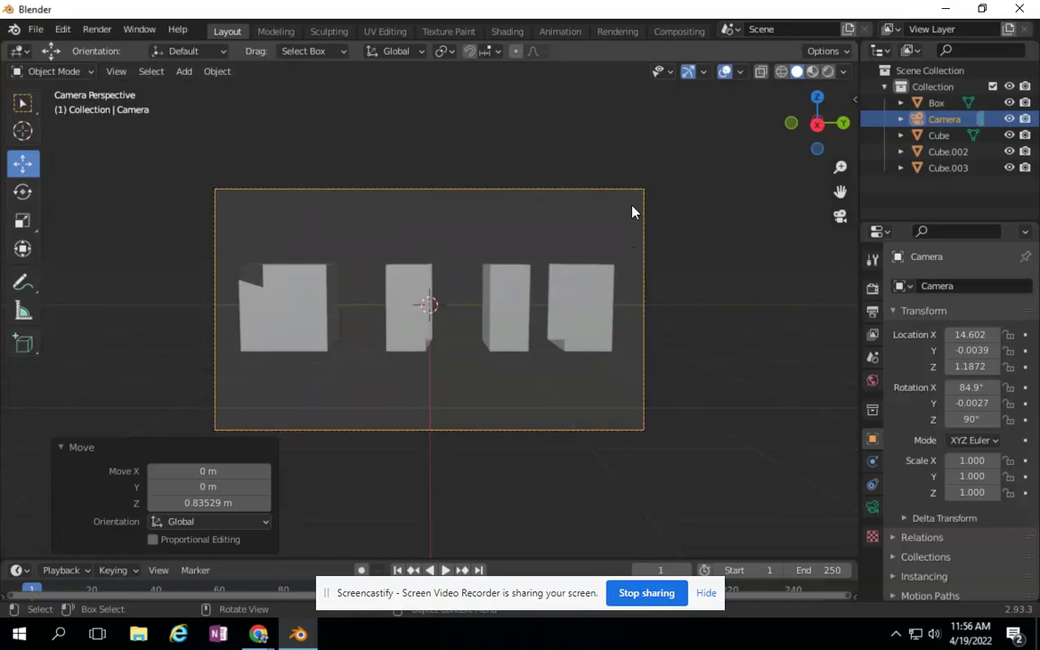
pyautogui.click(258, 198)
pyautogui.click(226, 289)
# Render an image of the four cubes through the camera with Render Image
pyautogui.click(41, 31)
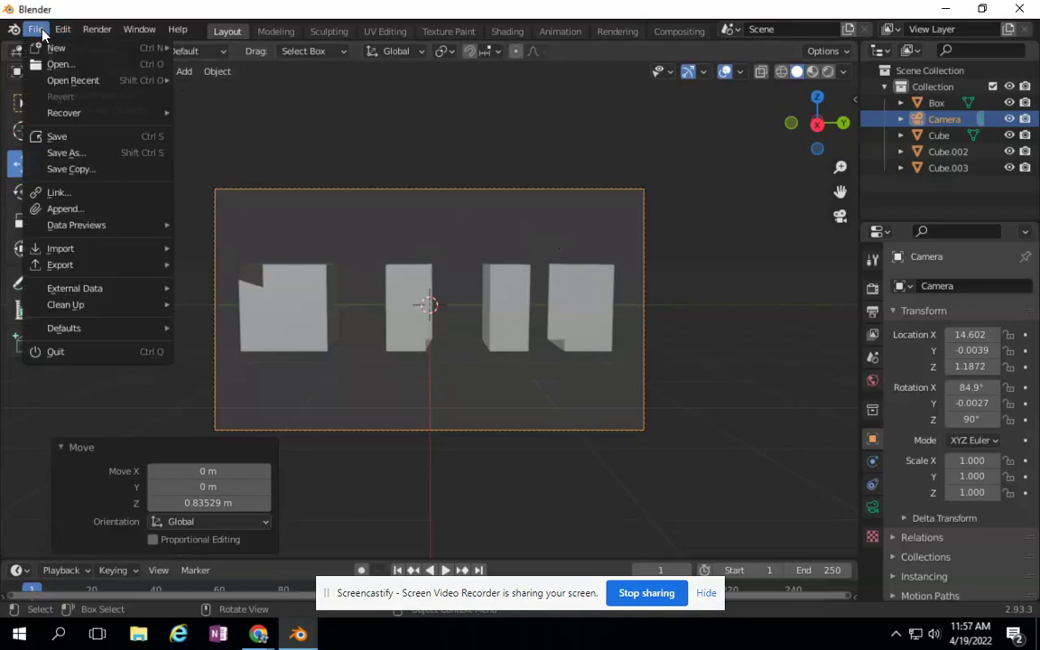
pyautogui.moveTo(93, 33)
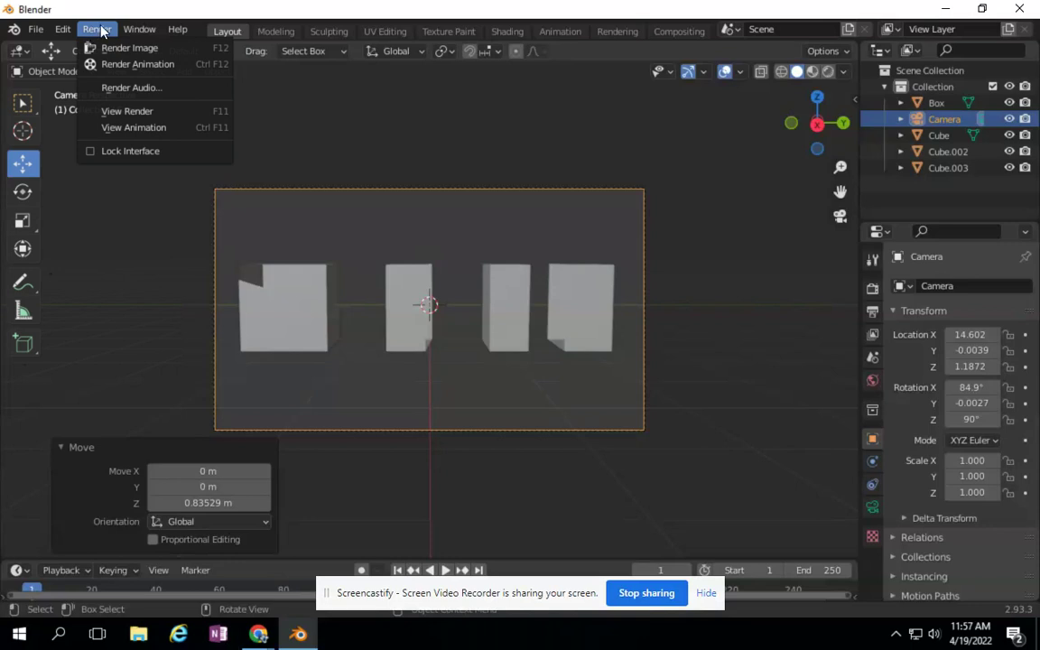
pyautogui.click(100, 47)
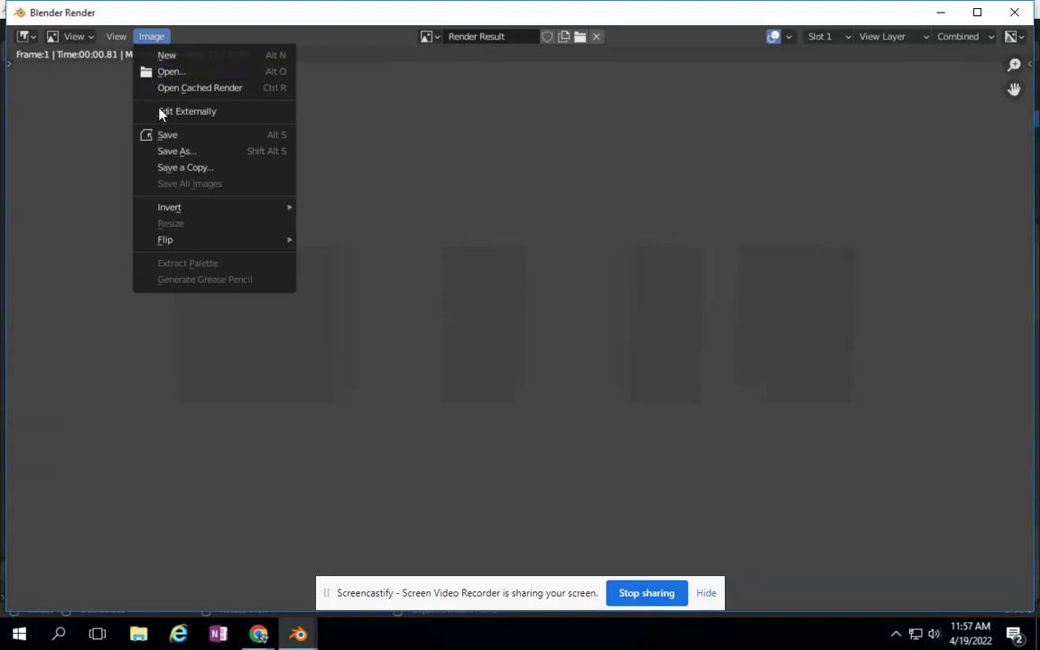
# Save the render to the Desktop as boxes.png, keeping PNG format
pyautogui.click(170, 151)
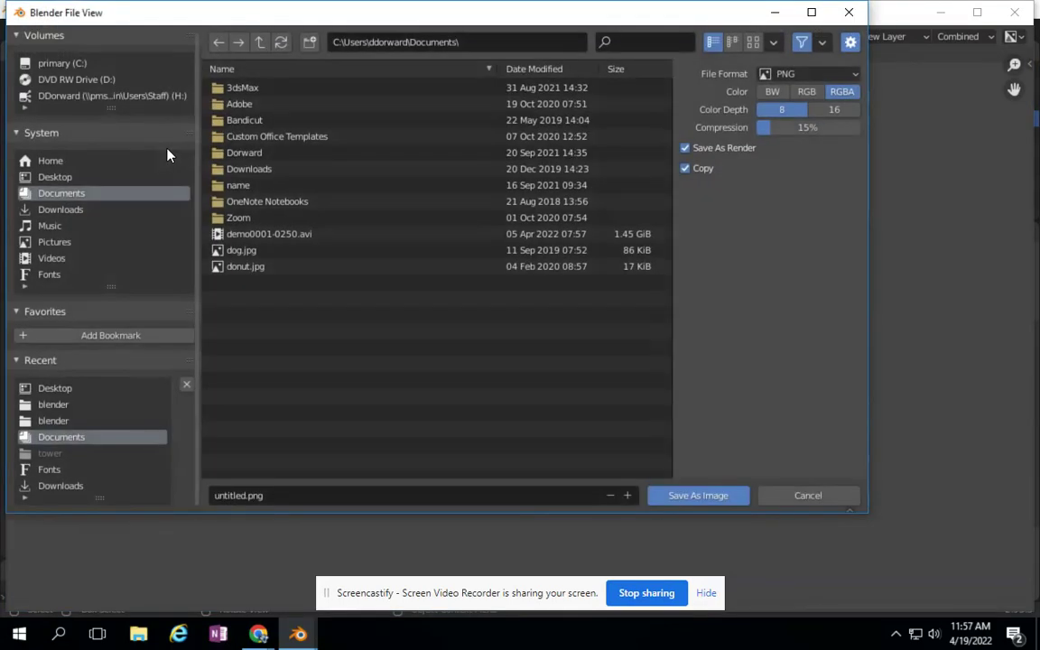
pyautogui.click(51, 177)
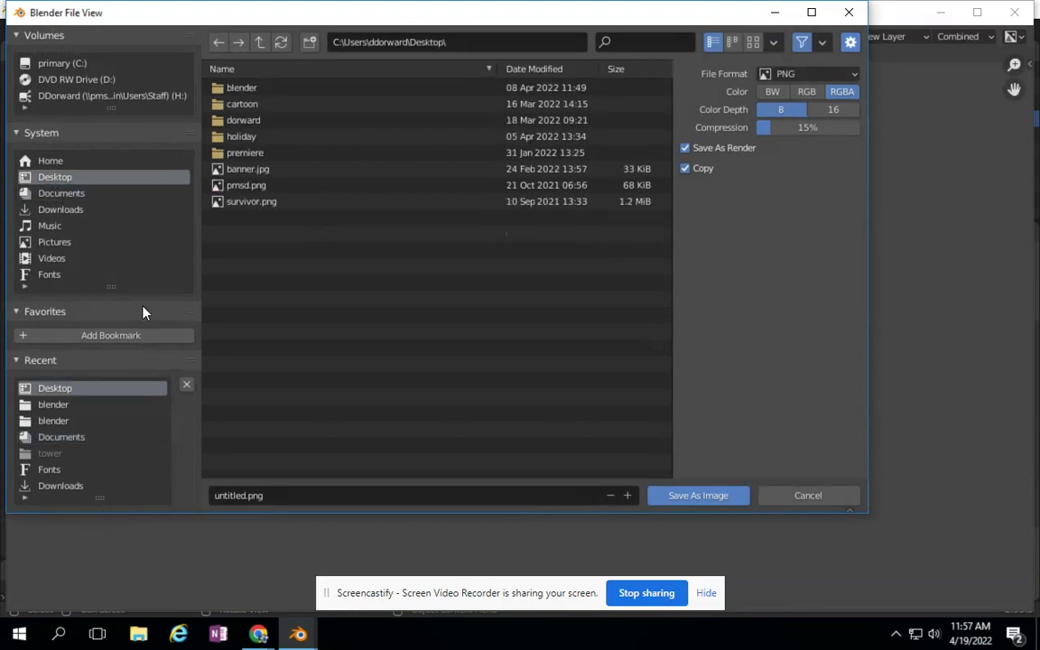
pyautogui.click(285, 496)
pyautogui.write('bo')
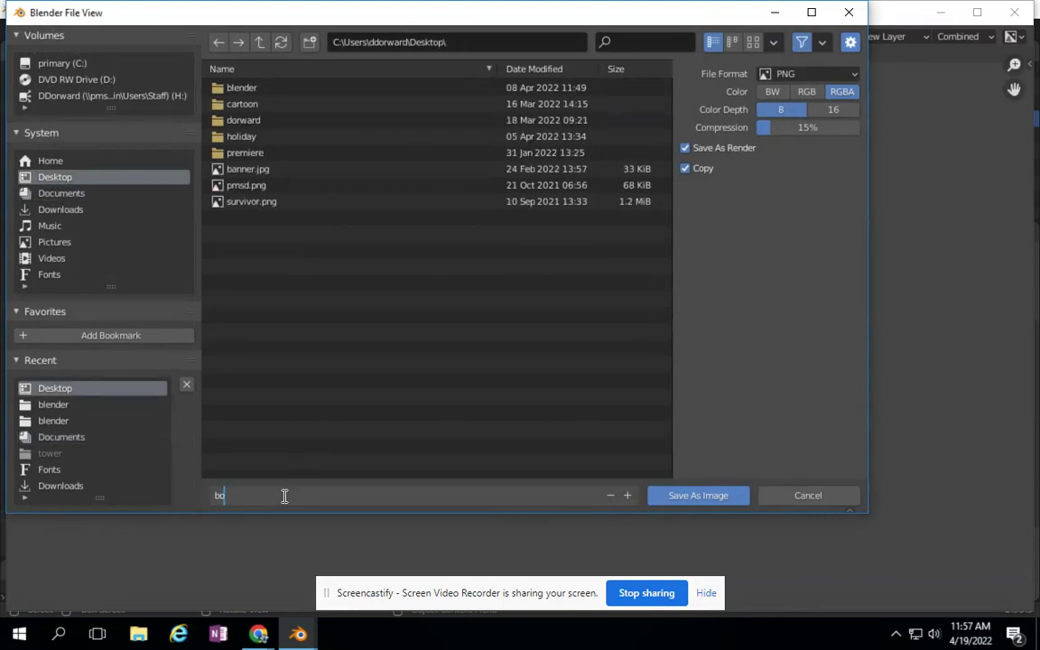
pyautogui.write('xes.png')
pyautogui.click(854, 76)
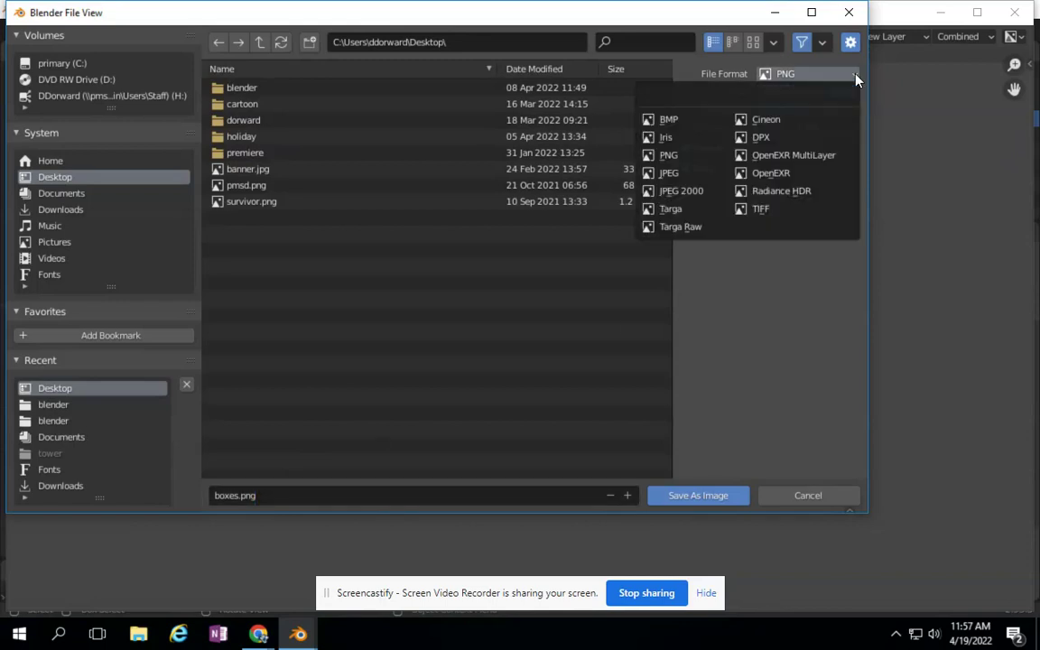
pyautogui.click(669, 155)
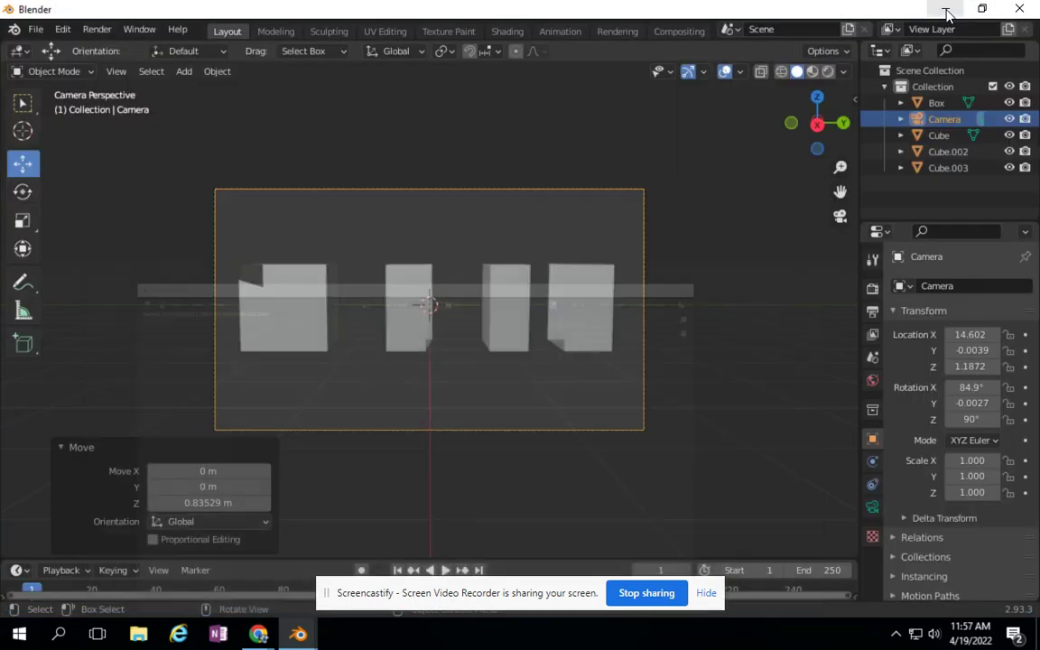
pyautogui.click(945, 14)
pyautogui.click(945, 13)
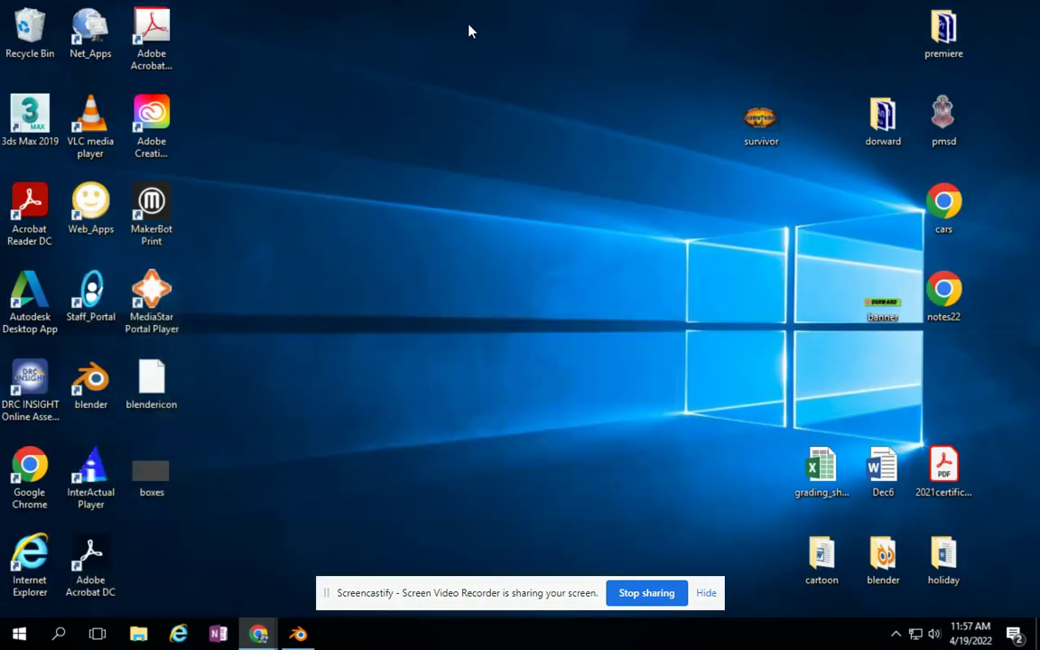
pyautogui.doubleClick(153, 479)
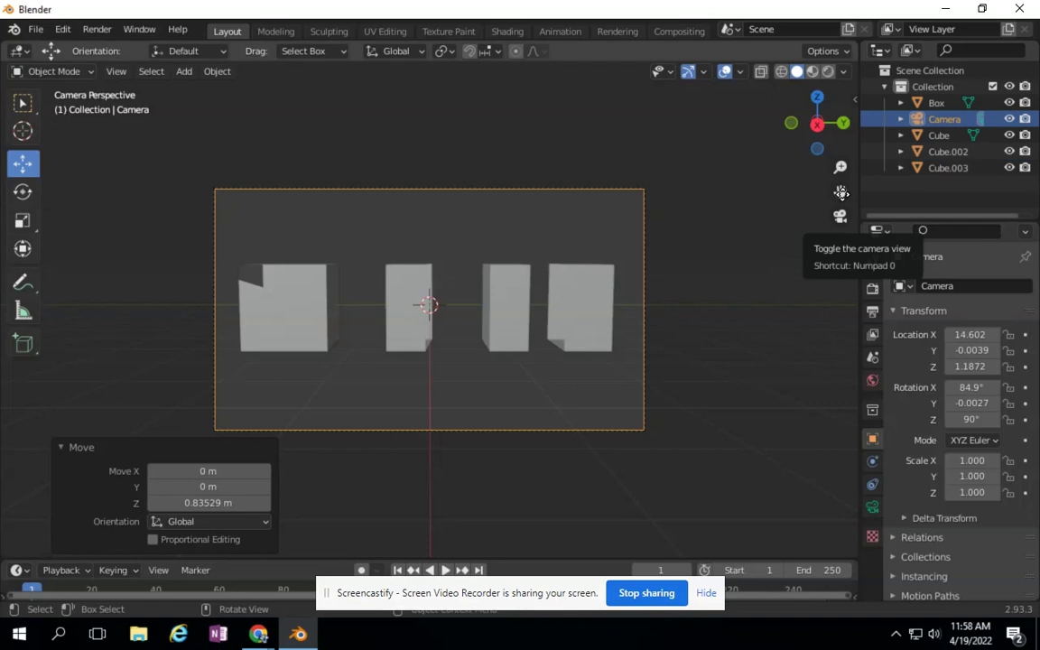
# Leave camera view and render the cubes again from the Render menu
pyautogui.click(841, 219)
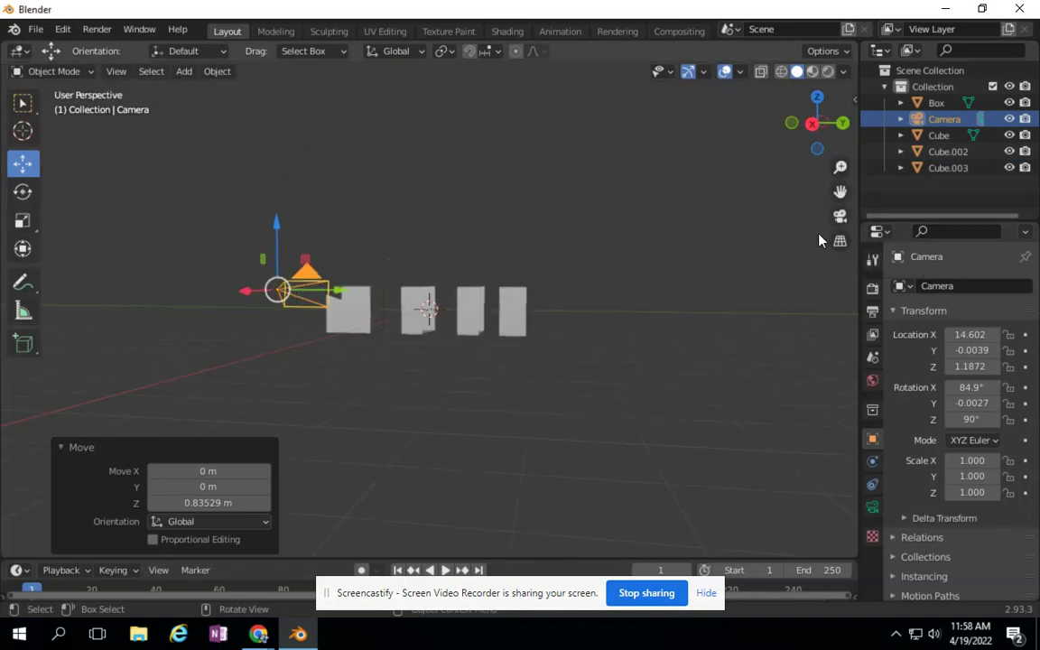
pyautogui.click(97, 33)
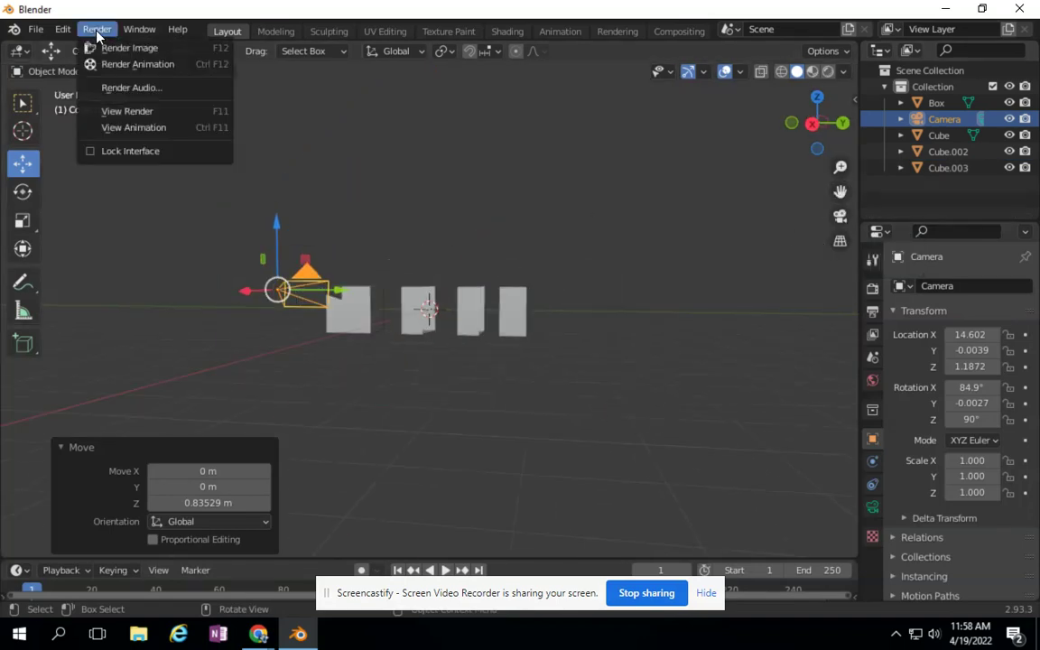